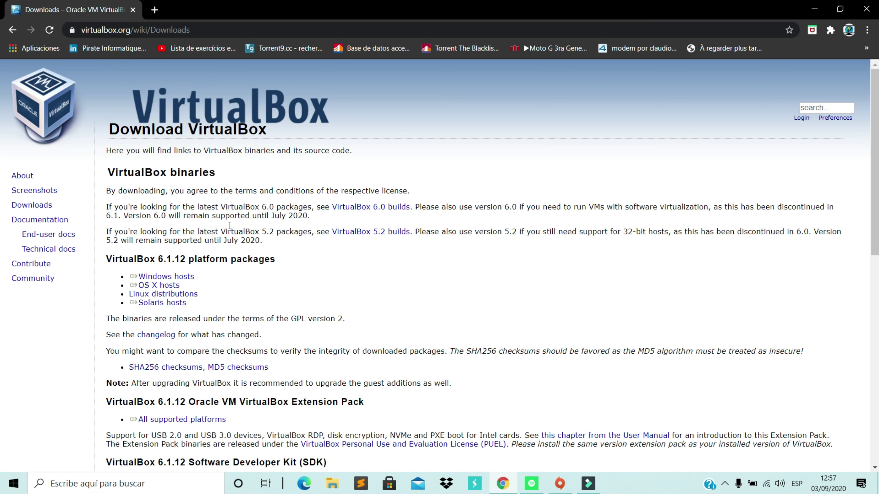
# Step: Download the VirtualBox 6.1.12 installer for Windows hosts and the matching Extension Pack for all supported platforms
pyautogui.moveTo(159, 285); pyautogui.dragTo(119, 269)
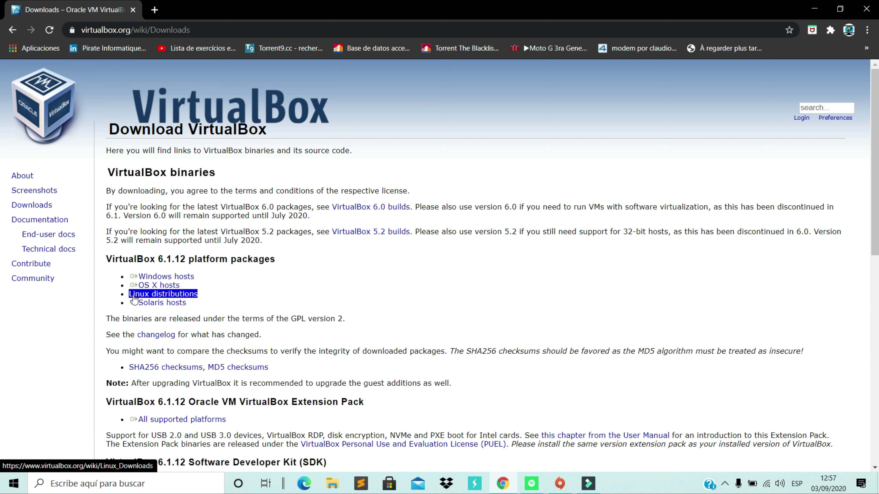
pyautogui.click(179, 277)
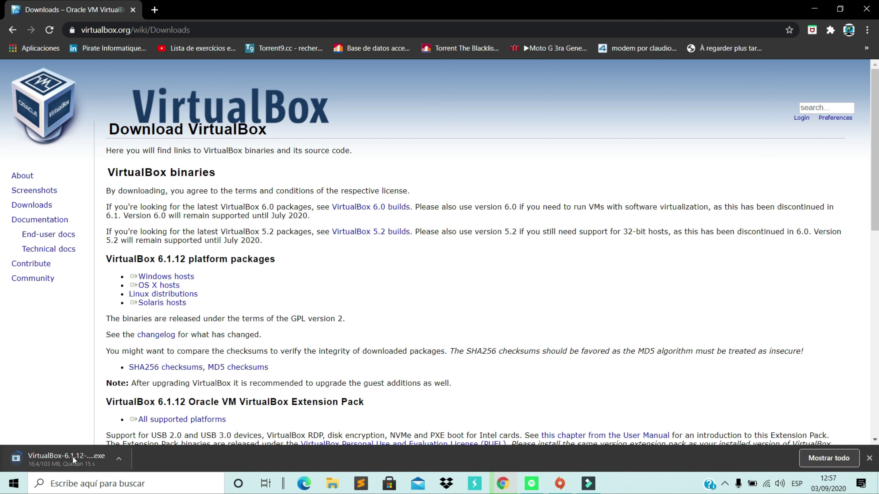
pyautogui.scroll(-3, 273, 357)
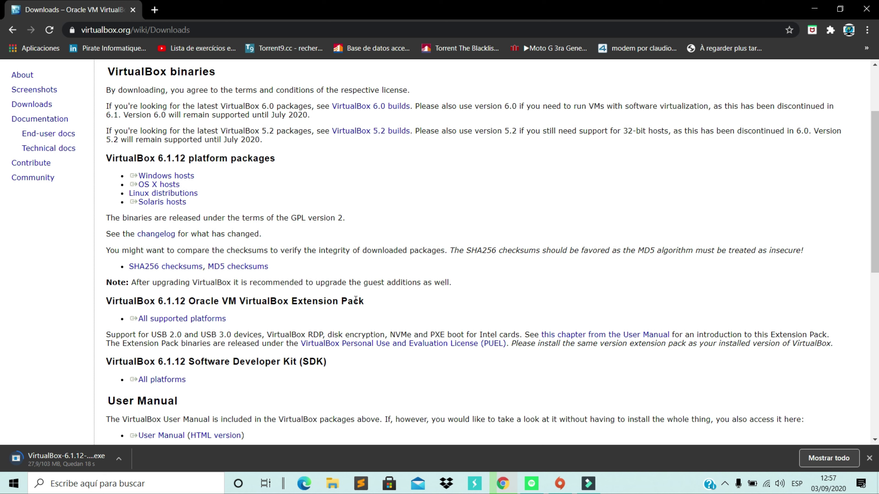
pyautogui.tripleClick(232, 316)
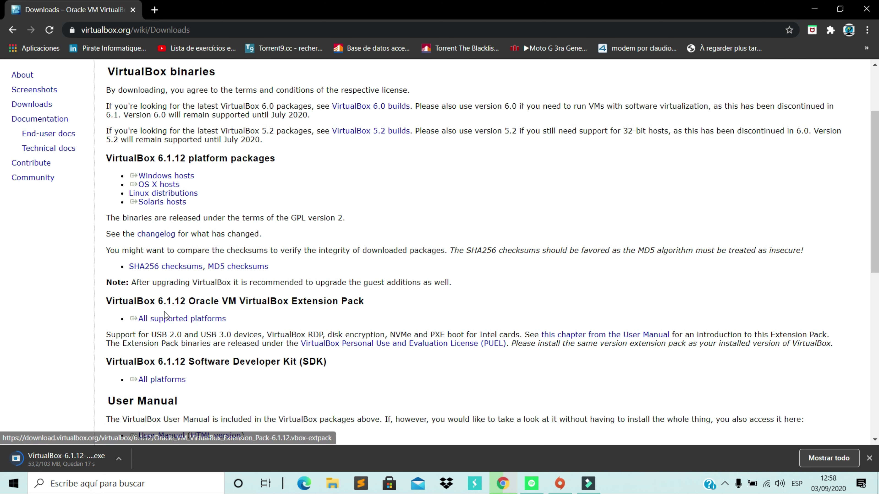
pyautogui.click(188, 322)
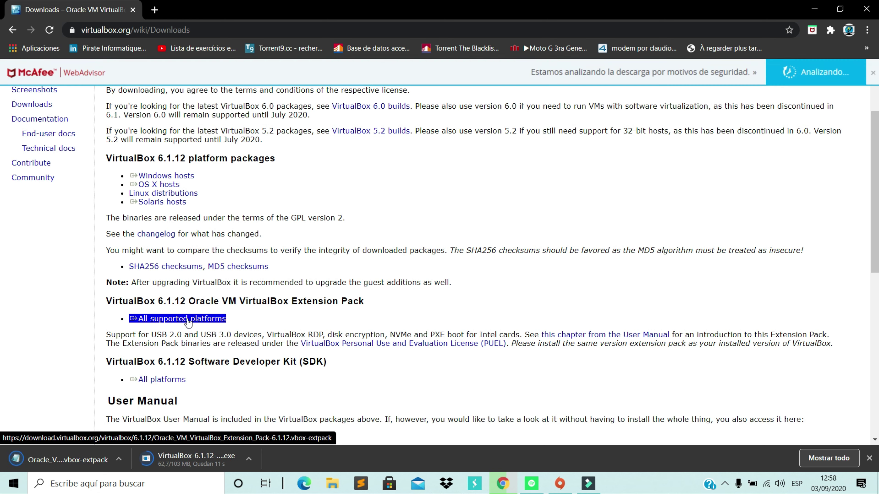
pyautogui.click(265, 324)
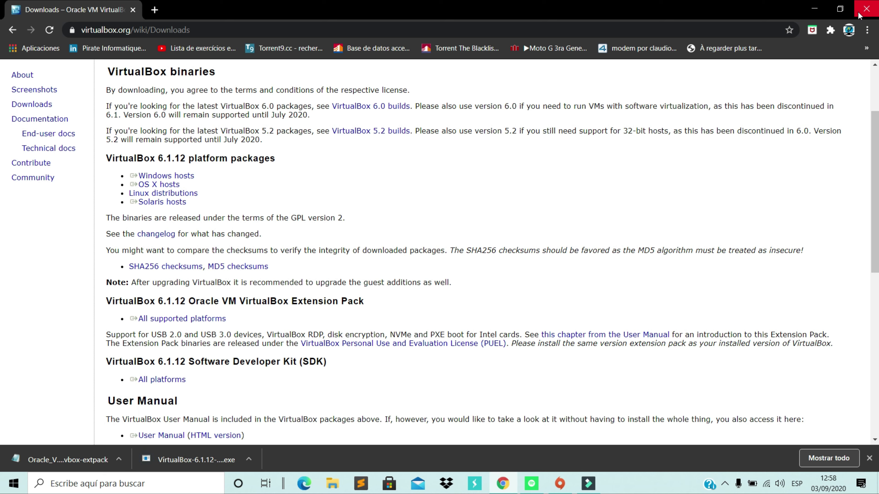
pyautogui.click(867, 12)
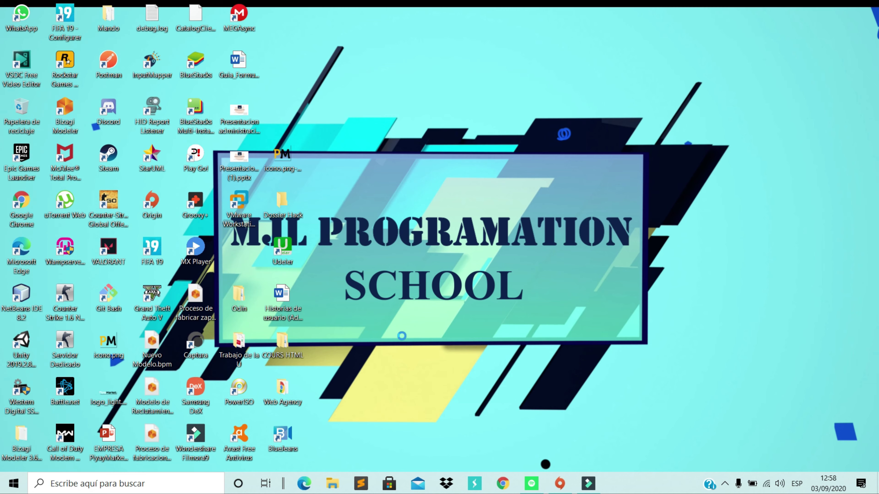
# Step: Transfer the downloaded VirtualBox installer and Extension Pack files from the Descargas folder to the desktop
pyautogui.press('super+e')
pyautogui.click(177, 174)
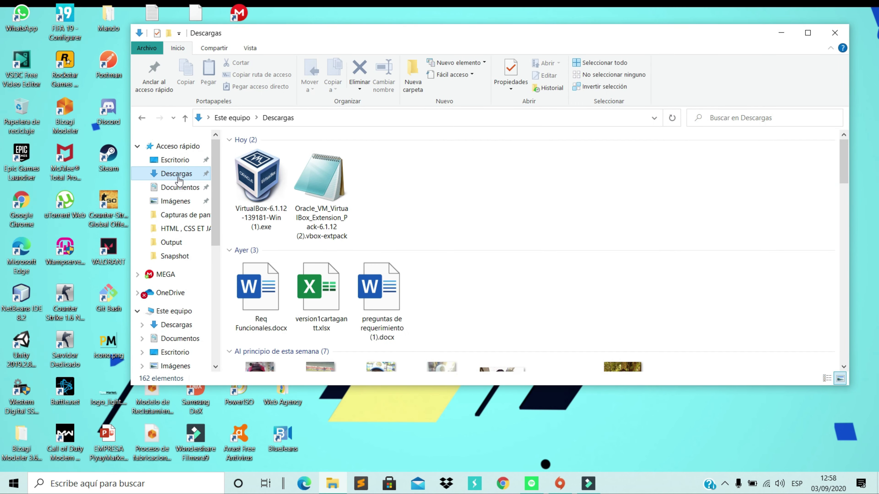
pyautogui.moveTo(369, 194); pyautogui.dragTo(262, 203)
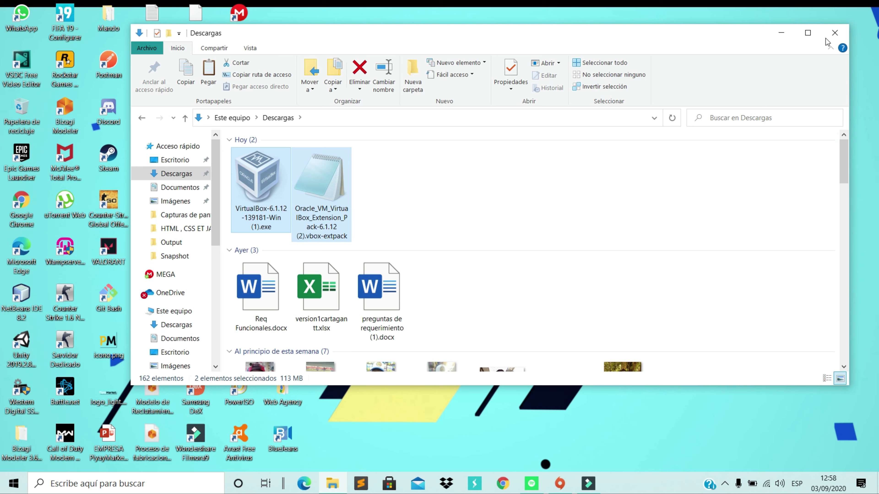
pyautogui.click(834, 33)
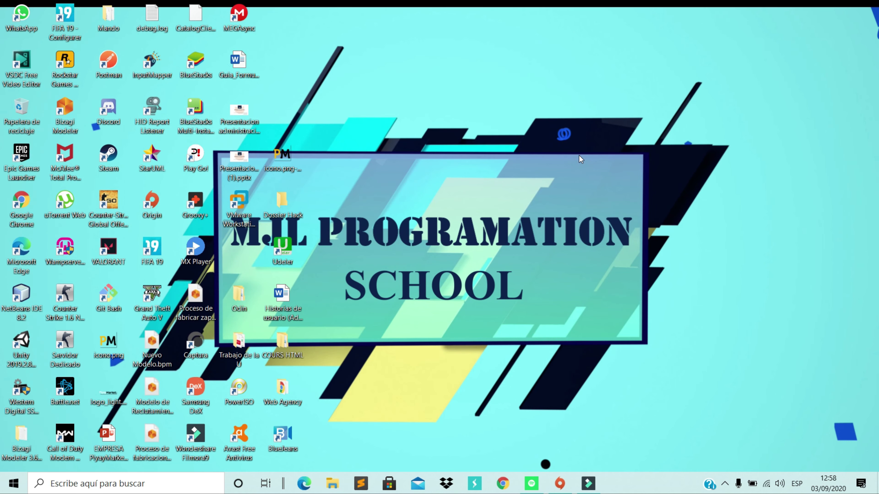
pyautogui.rightClick(581, 159)
pyautogui.click(602, 210)
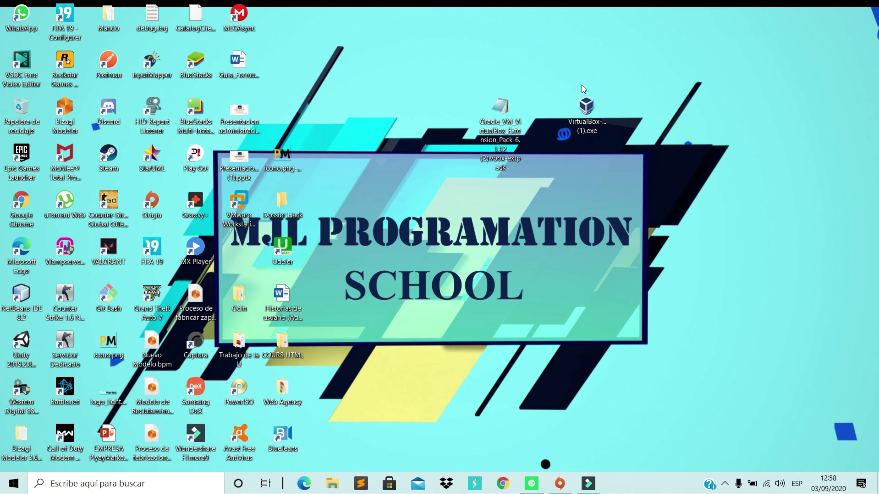
# Step: Run the VirtualBox 6.1.12 installer on the desktop as administrator
pyautogui.click(587, 111)
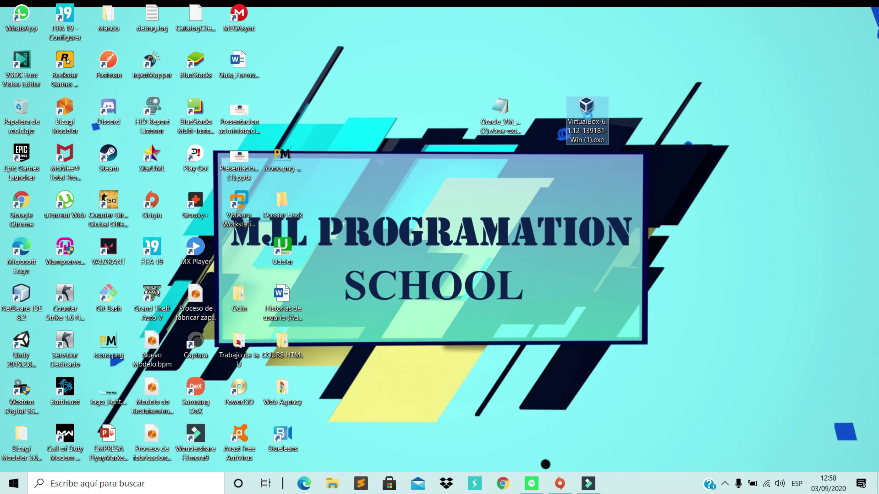
pyautogui.rightClick(589, 119)
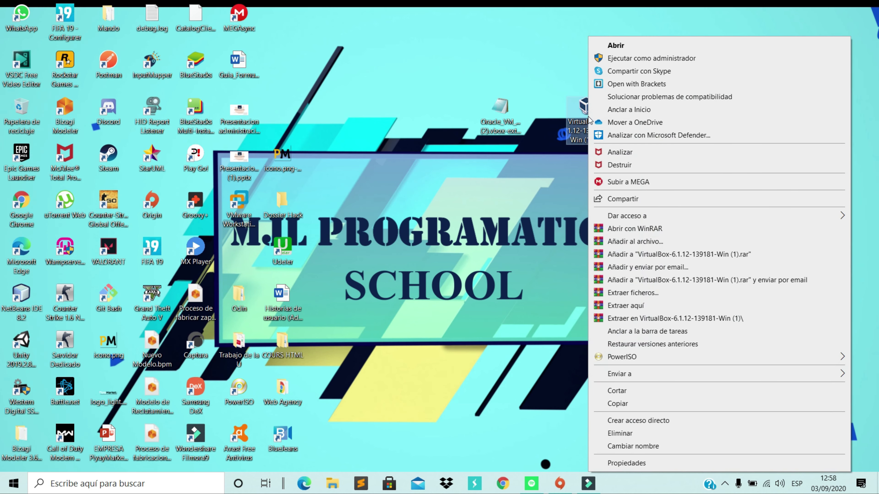
pyautogui.click(606, 59)
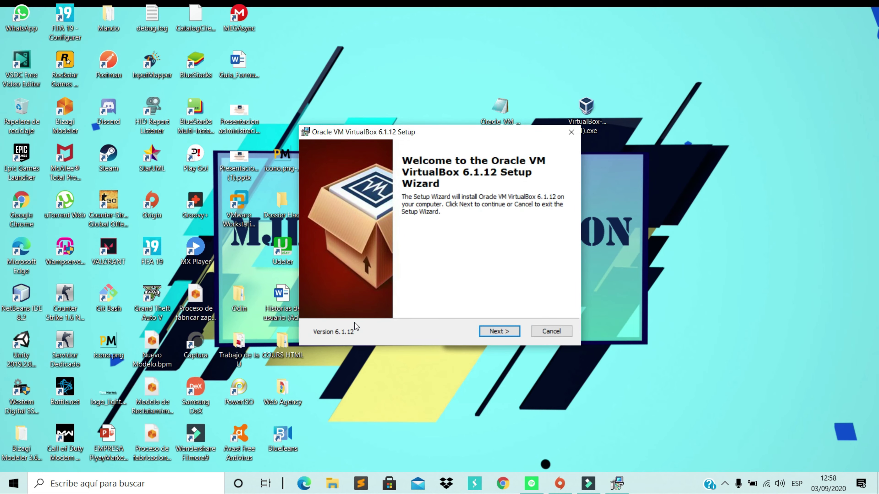
# Step: Install Oracle VM VirtualBox 6.1.12 with the default features, shortcuts and file associations, and finish the setup wizard
pyautogui.click(492, 333)
pyautogui.click(491, 331)
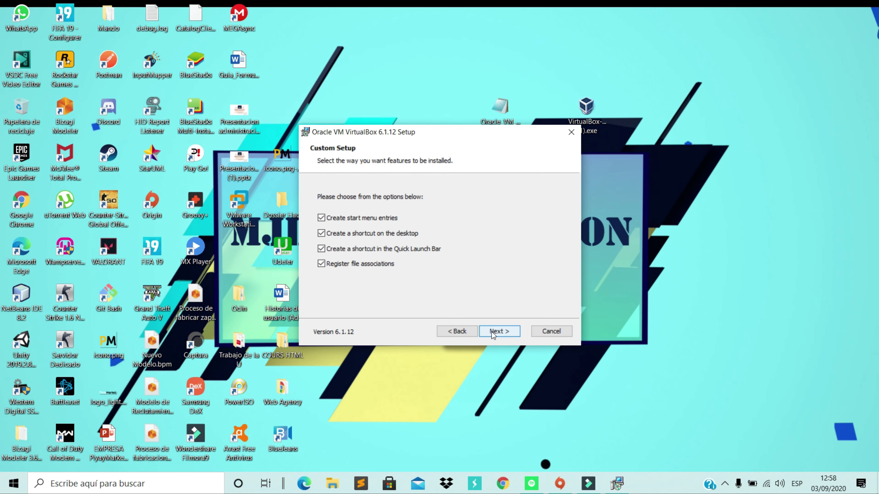
pyautogui.click(491, 331)
pyautogui.click(492, 332)
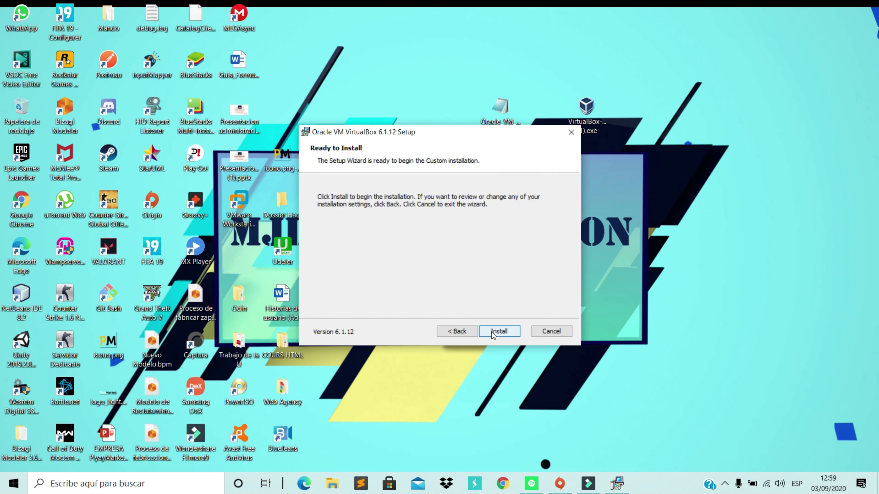
pyautogui.click(492, 332)
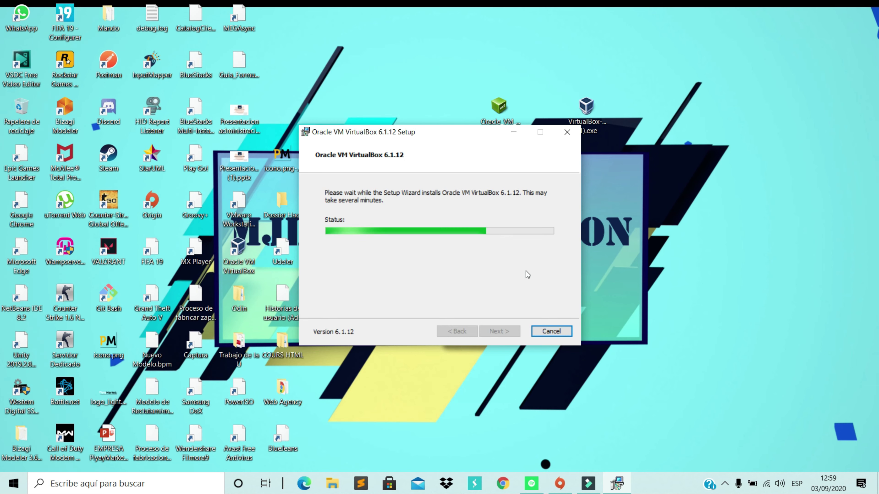
pyautogui.click(492, 335)
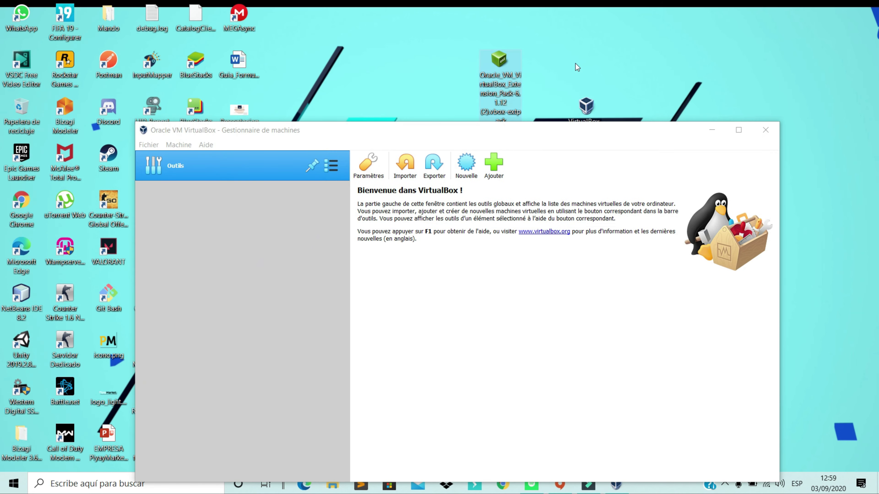
# Step: Open the Extension Pack file on the desktop with VirtualBox Manager
pyautogui.moveTo(532, 133); pyautogui.dragTo(509, 110)
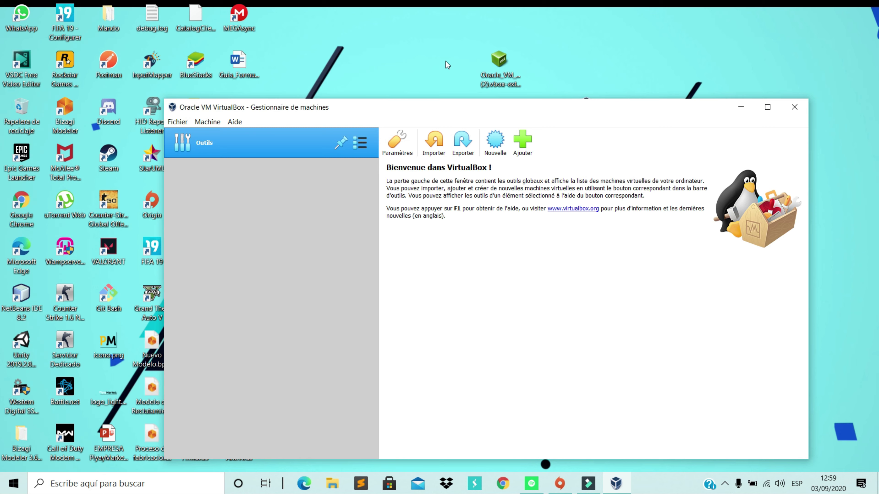
pyautogui.click(499, 62)
pyautogui.rightClick(501, 61)
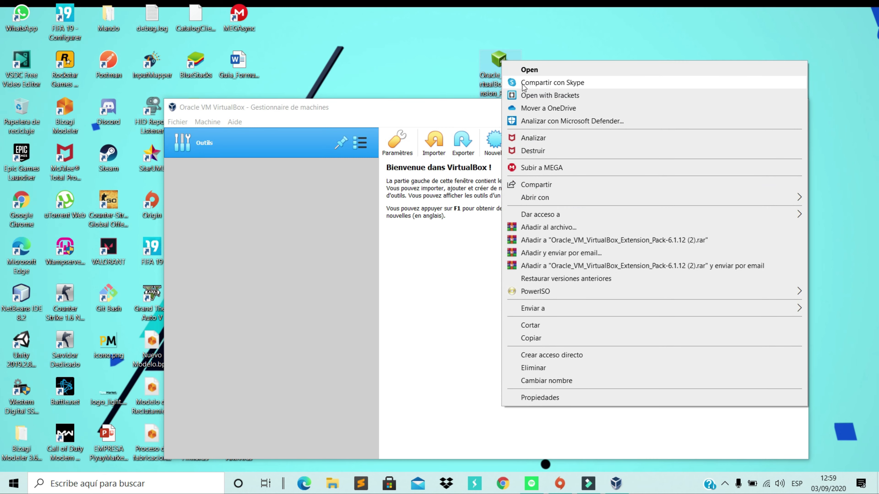
pyautogui.moveTo(555, 198)
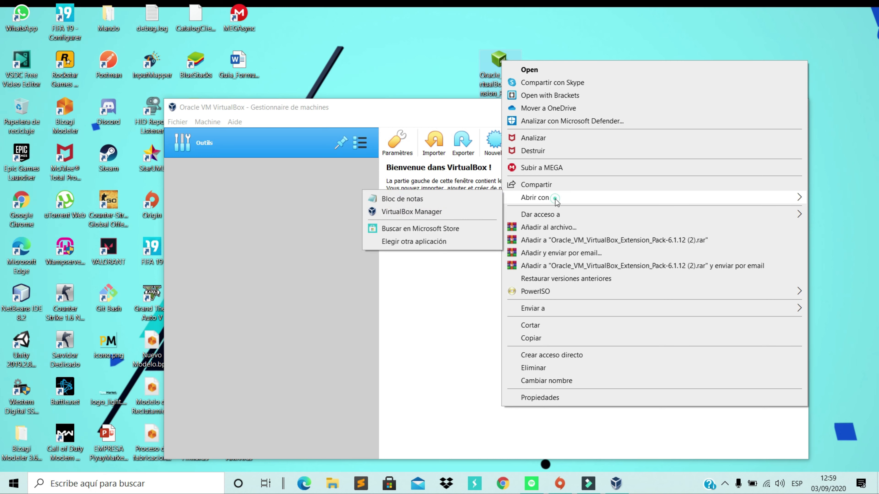
pyautogui.click(429, 215)
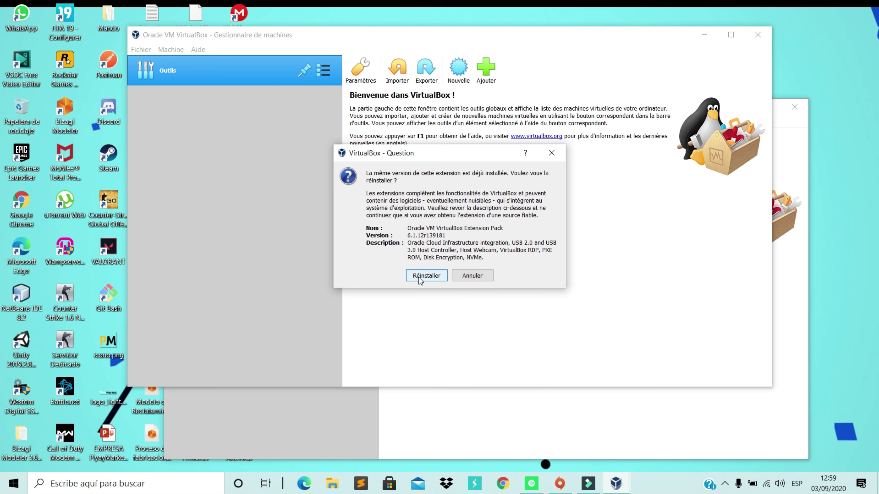
# Step: Reinstall the Oracle VM VirtualBox Extension Pack and accept its license agreement after going through it to the end
pyautogui.click(426, 276)
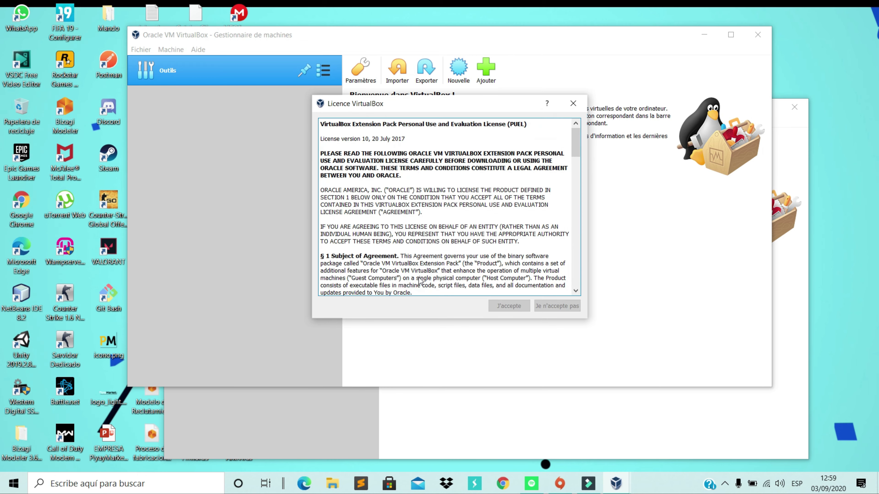
pyautogui.scroll(-10, 468, 275)
pyautogui.scroll(-10, 467, 275)
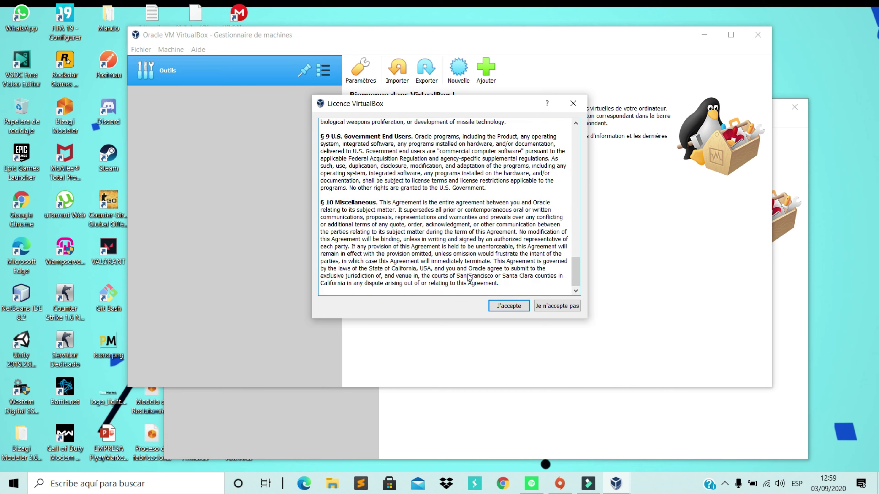
pyautogui.click(492, 304)
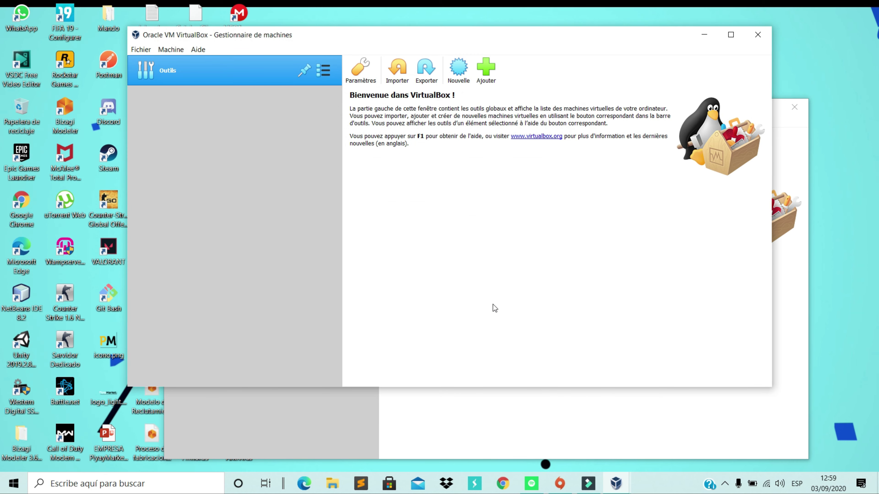
# Step: Close the duplicate VirtualBox Manager window and move the remaining one closer to the middle of the desktop
pyautogui.click(449, 241)
pyautogui.click(772, 262)
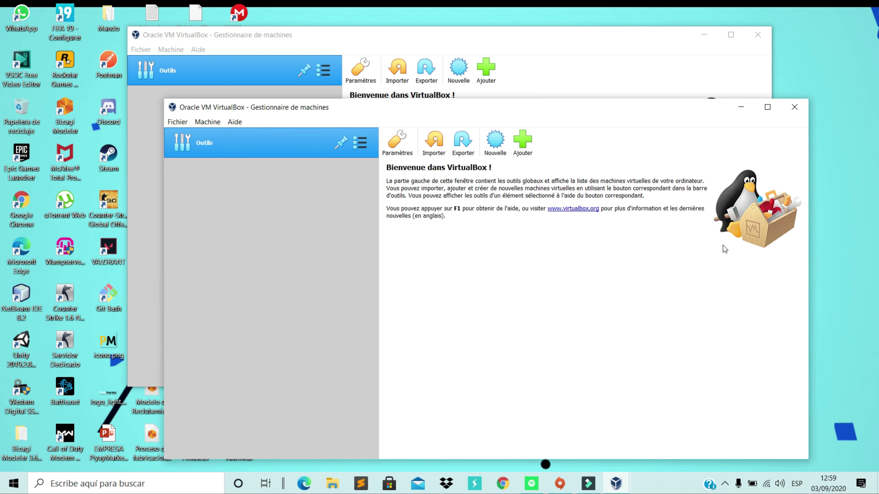
pyautogui.click(795, 107)
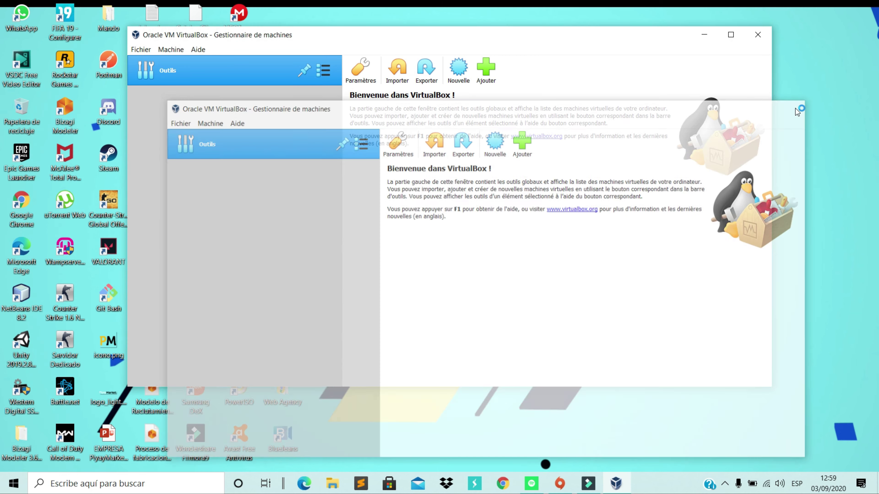
pyautogui.moveTo(564, 34); pyautogui.dragTo(593, 70)
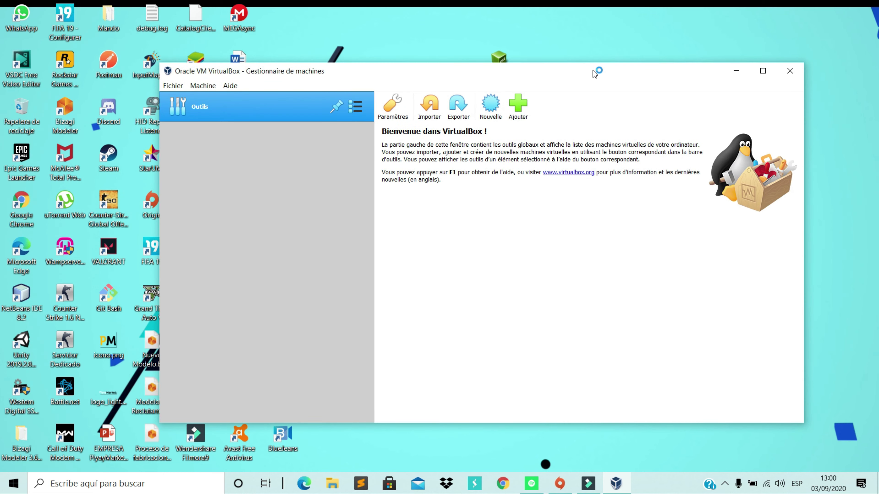